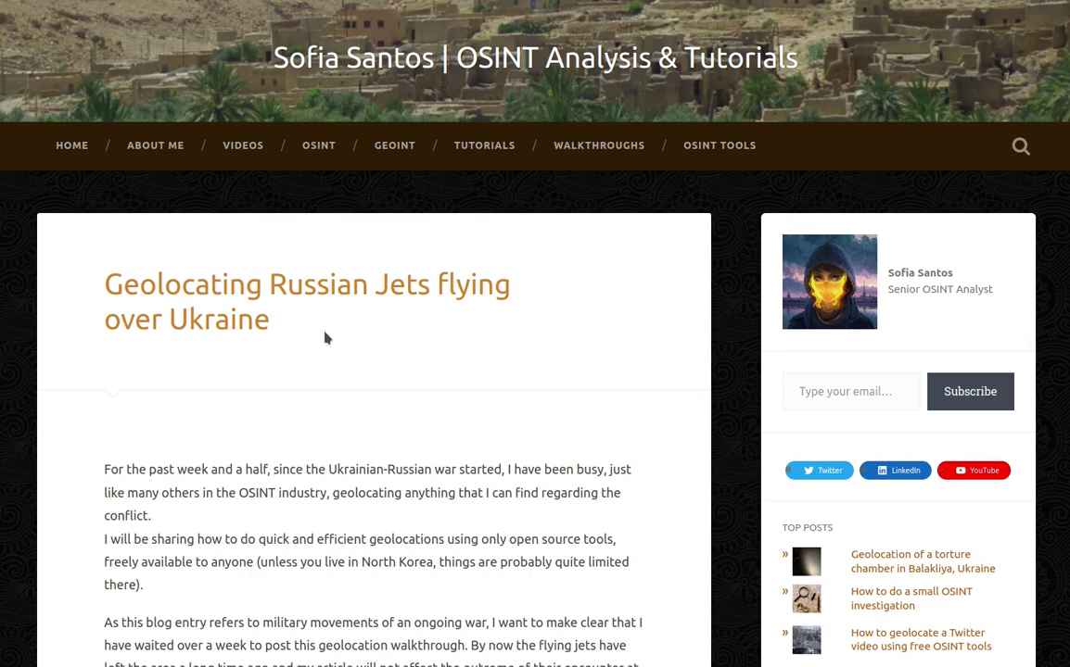
# - Scroll the article down to the embedded Vasylkiv dogfight tweet and its video player
pyautogui.scroll(-2, 324, 338)
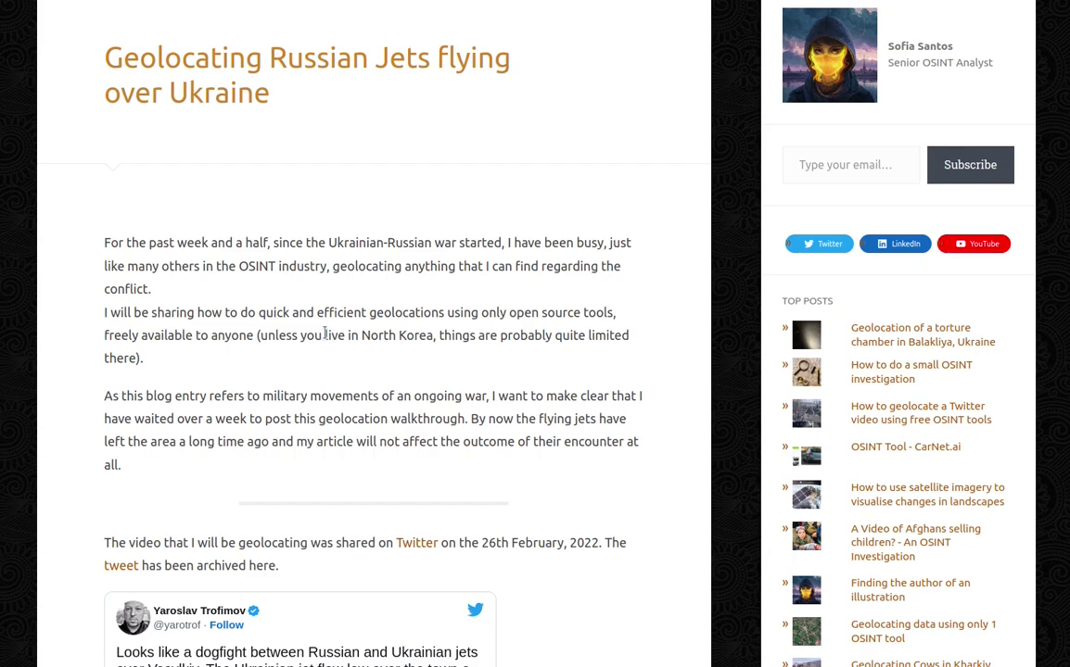
pyautogui.scroll(-3, 325, 334)
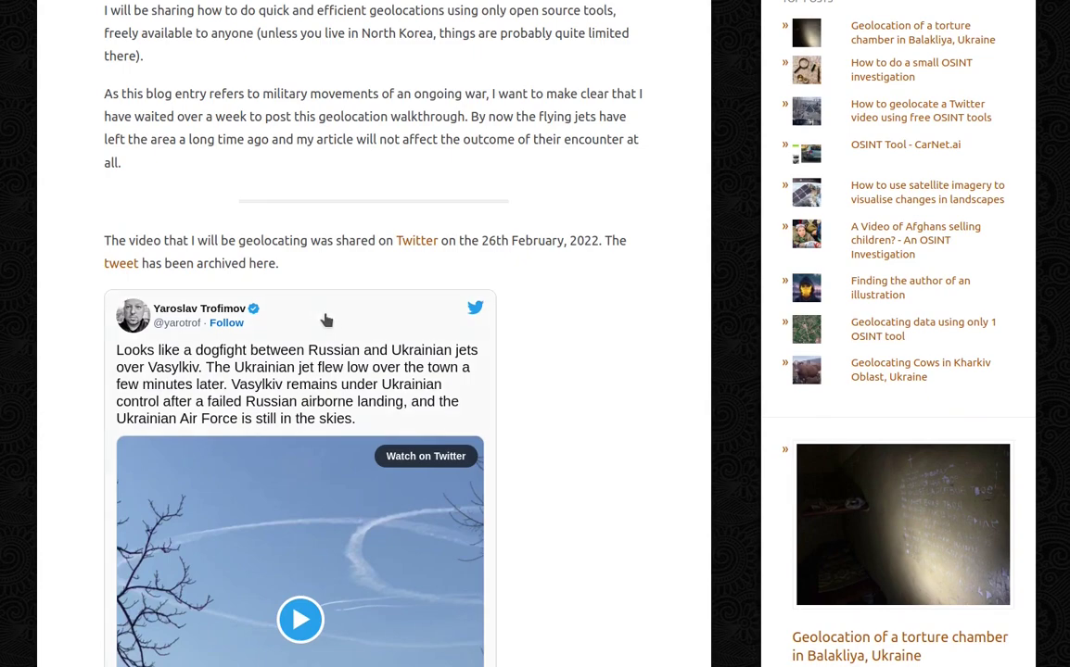
pyautogui.scroll(-3, 609, 382)
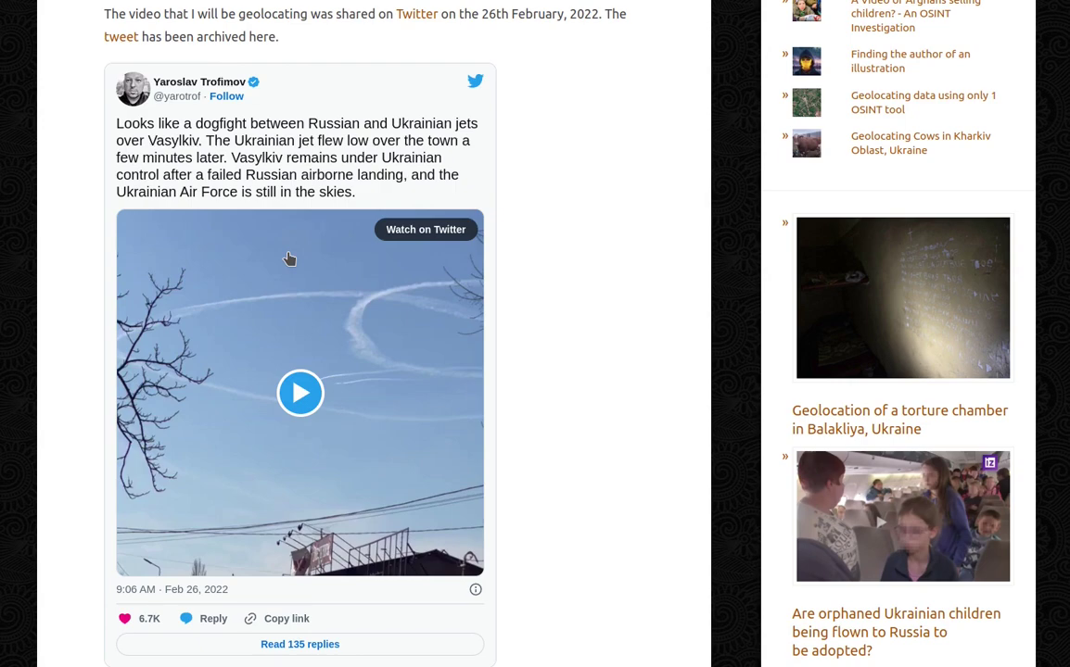
pyautogui.scroll(-1, 289, 259)
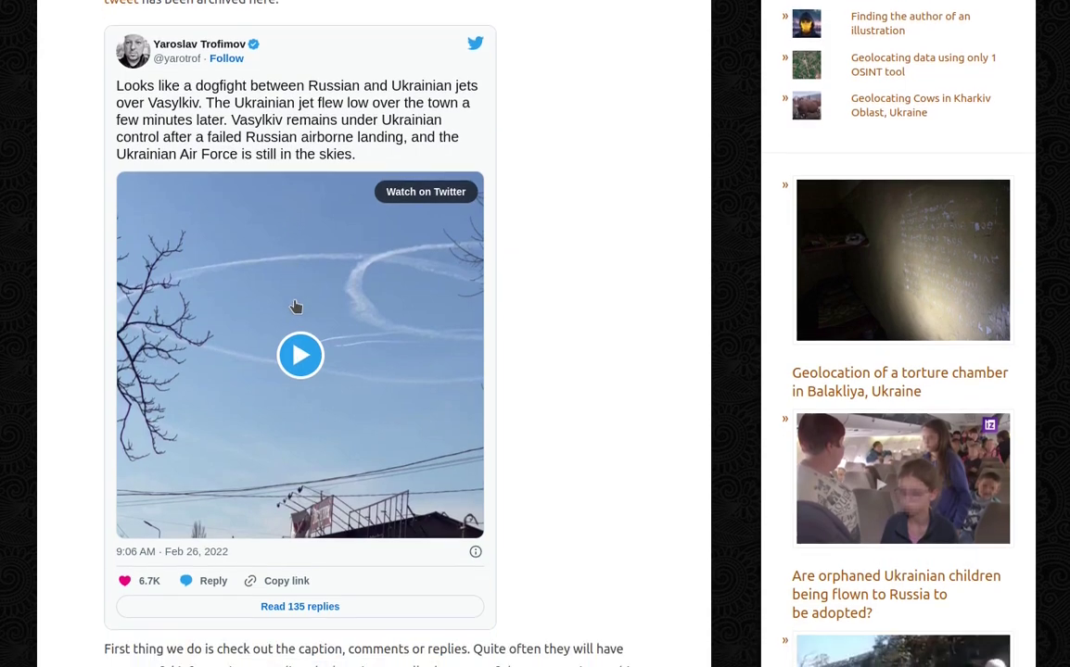
# - Play the embedded Vasylkiv dogfight video through to its end at 0:33
pyautogui.click(298, 357)
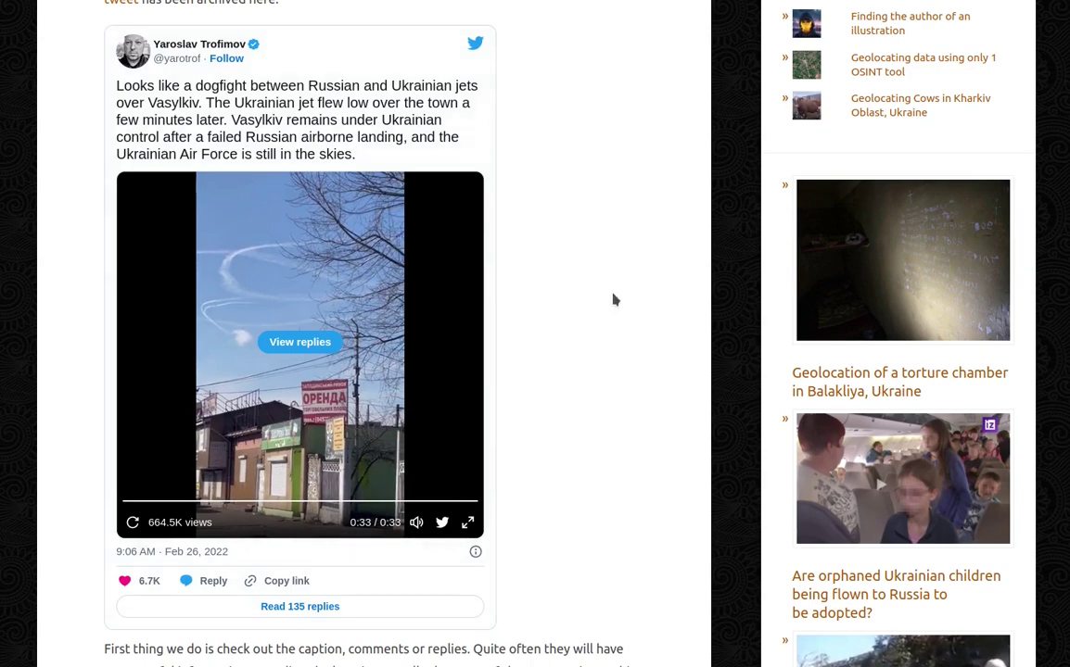
# - Scroll past the Vasylkiv map screenshot to the passage on translating the red sign with Google Translate
pyautogui.scroll(-3, 594, 286)
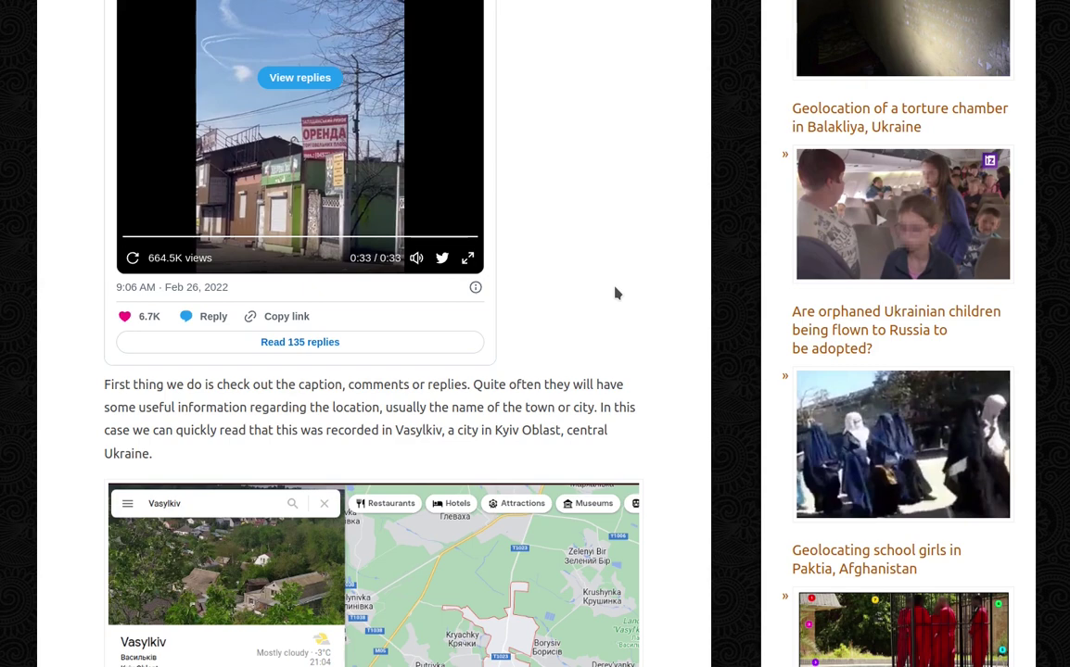
pyautogui.scroll(-3, 616, 293)
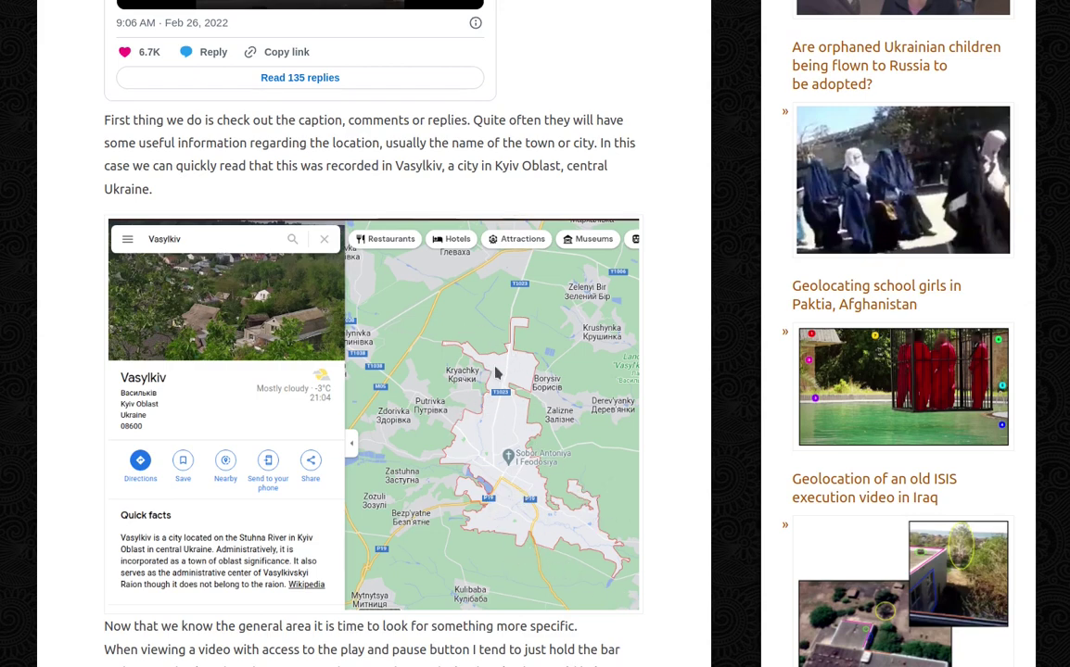
pyautogui.scroll(-4, 493, 408)
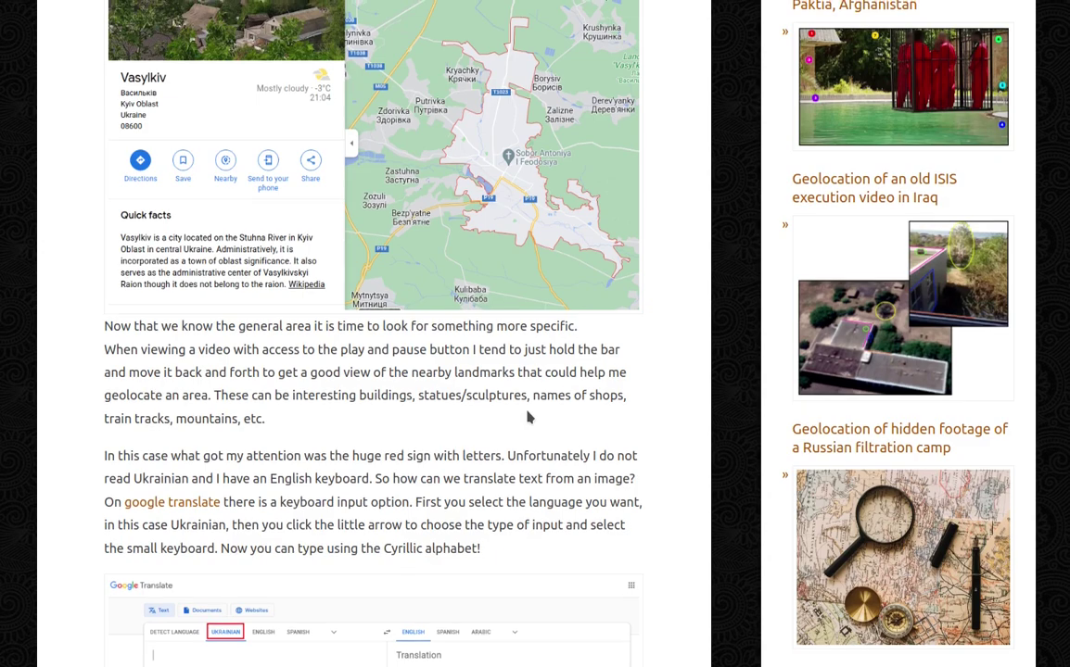
# - Scroll up to the video, then back down to the Google Translate Ukrainian keyboard screenshot
pyautogui.scroll(9, 528, 417)
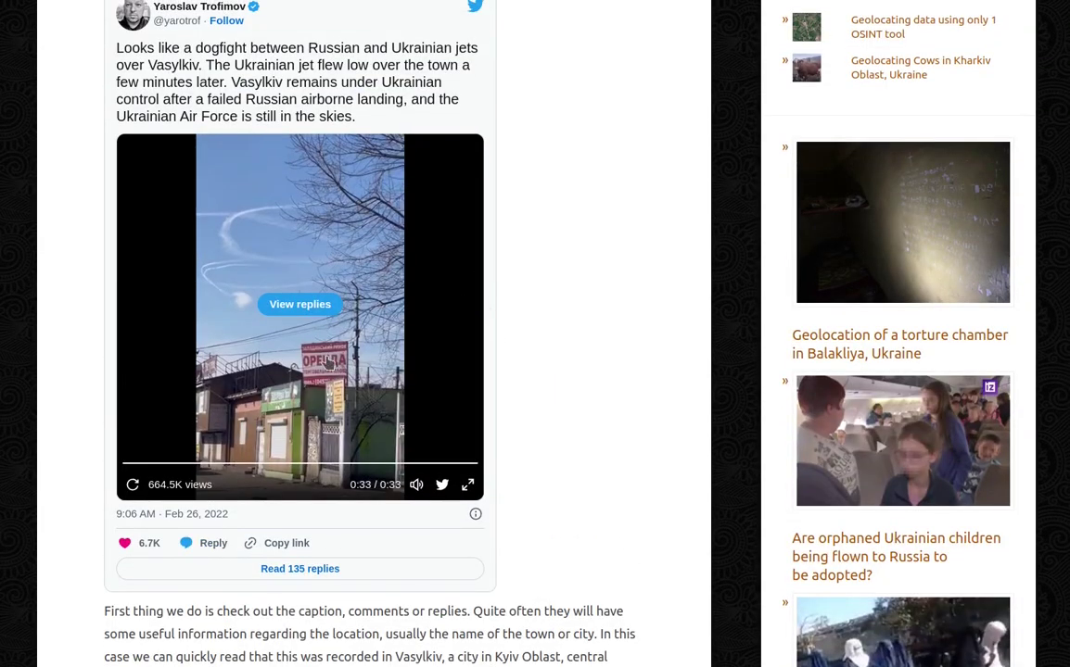
pyautogui.scroll(-9, 325, 373)
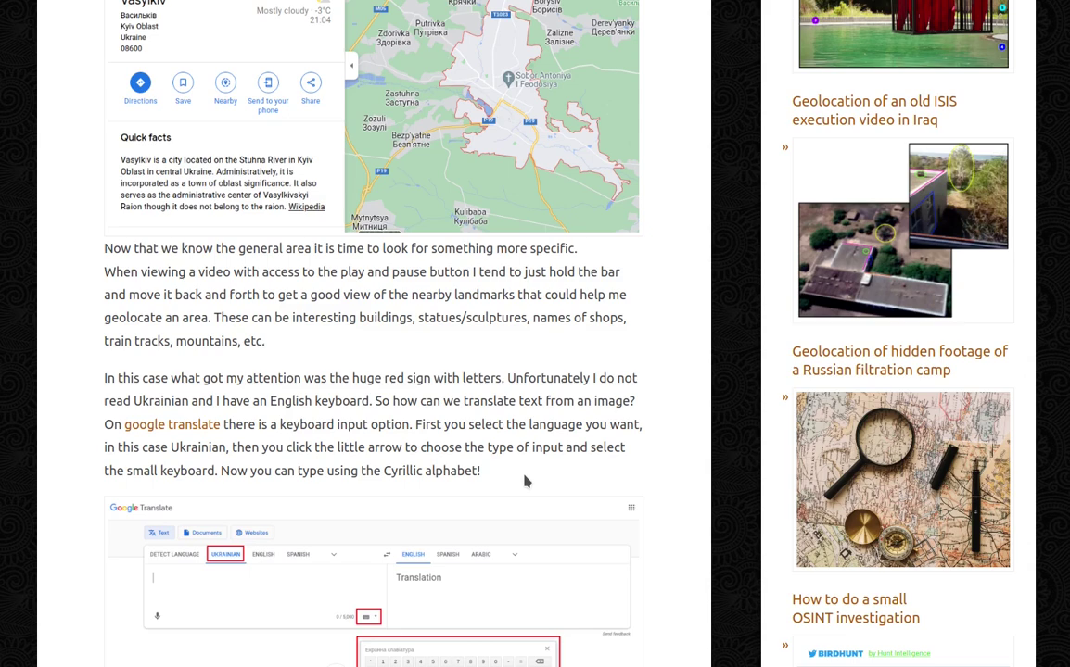
pyautogui.scroll(-3, 526, 481)
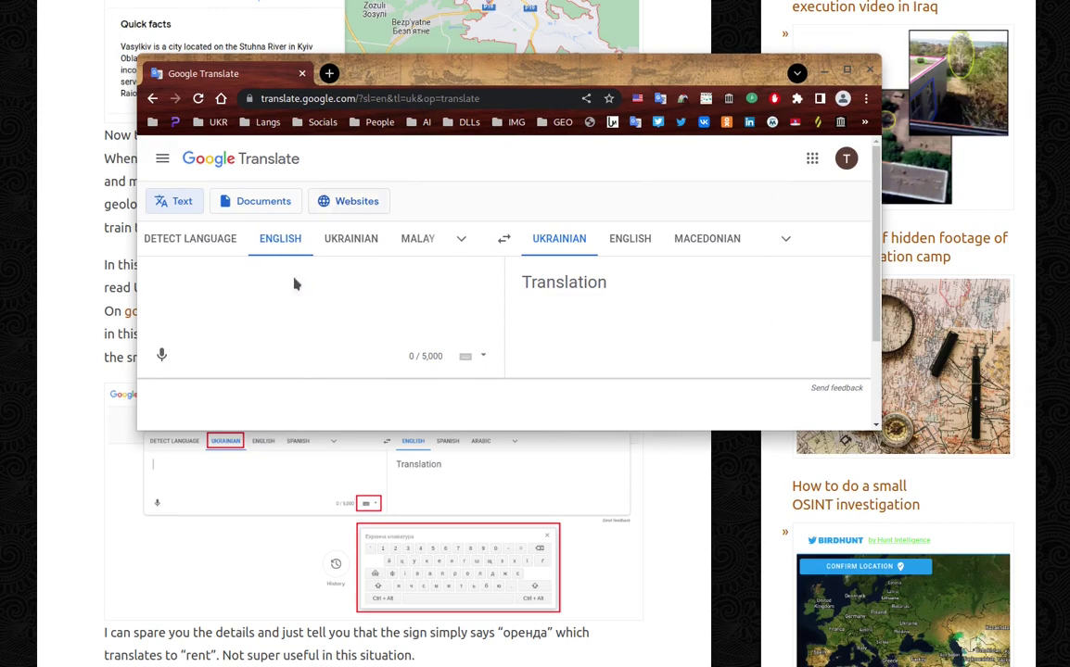
# - Set Google Translate to Ukrainian→English and choose Ukrainian - Handwrite as the input tool
pyautogui.click(294, 305)
pyautogui.click(503, 239)
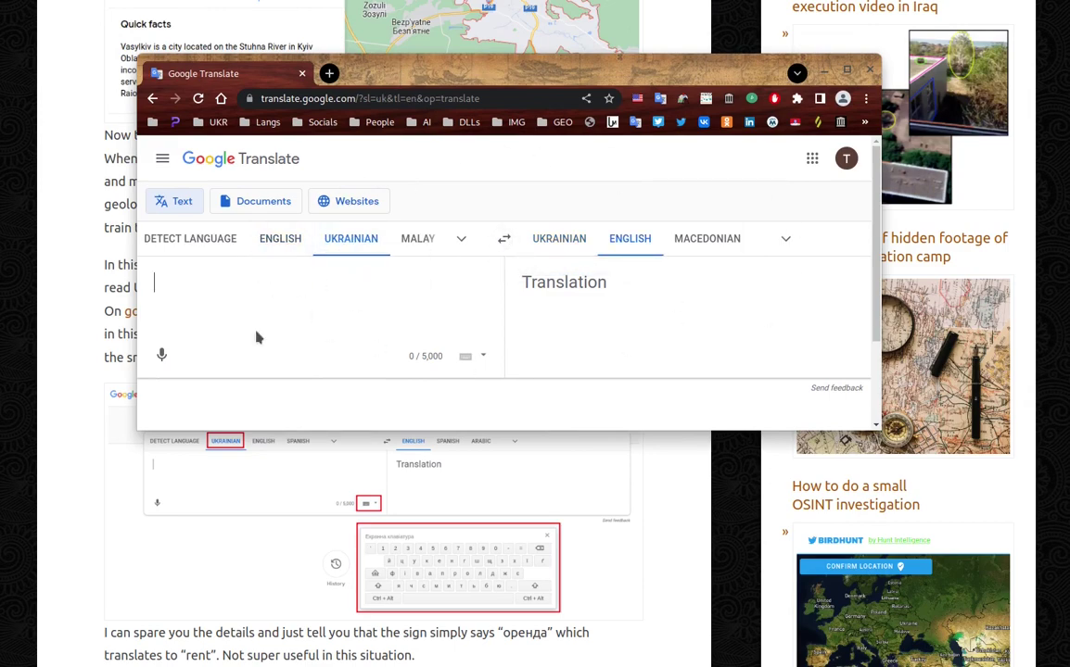
pyautogui.click(484, 358)
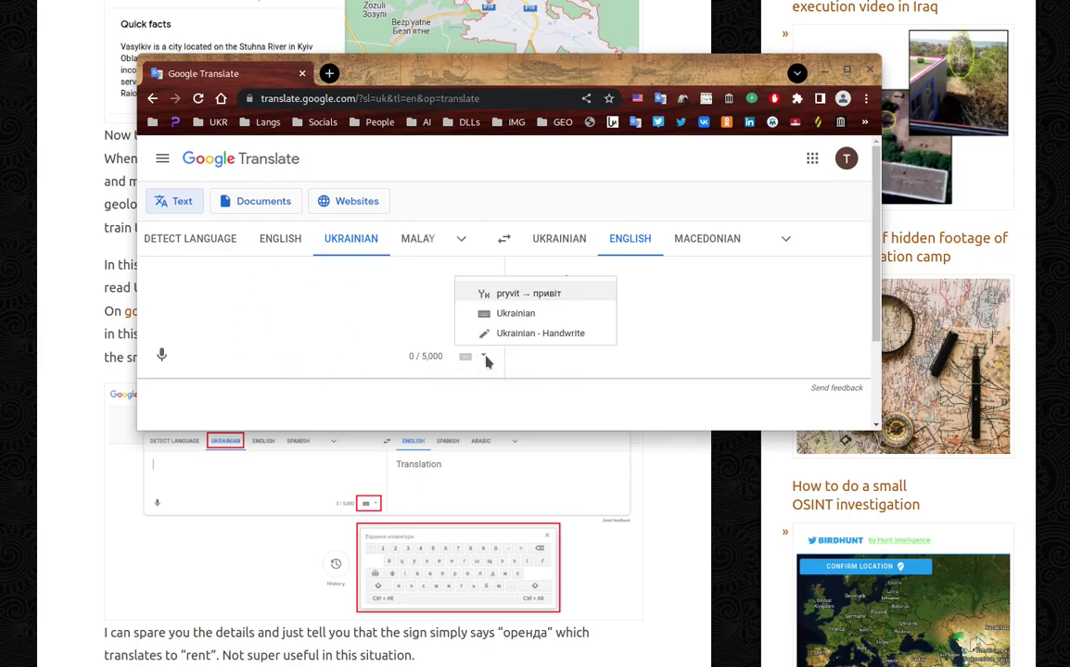
pyautogui.click(514, 315)
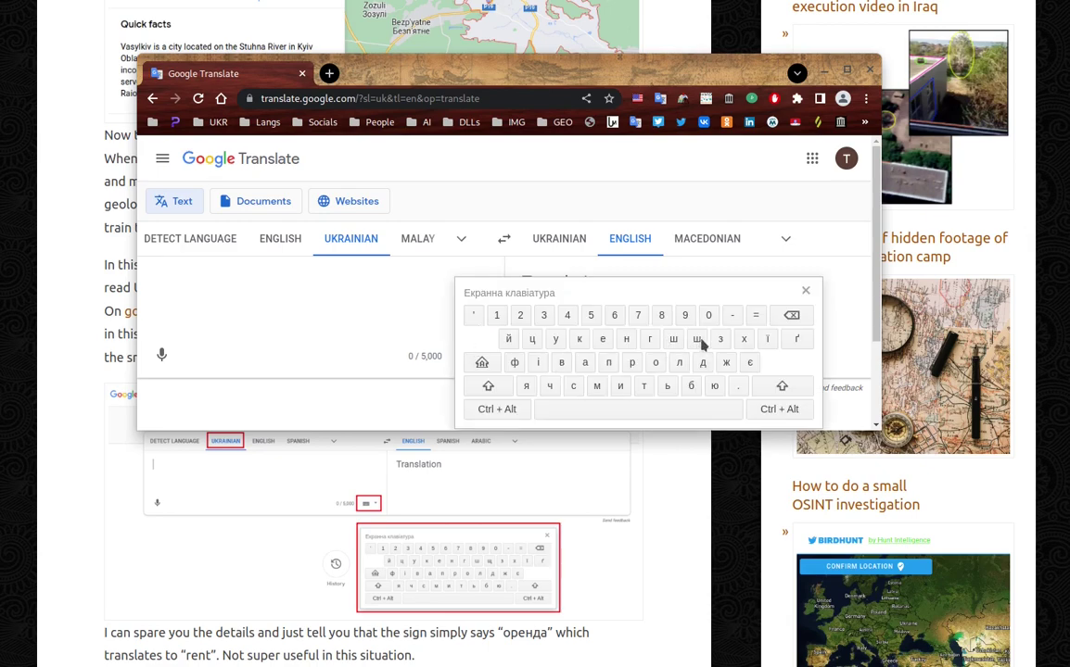
pyautogui.click(805, 291)
pyautogui.click(483, 357)
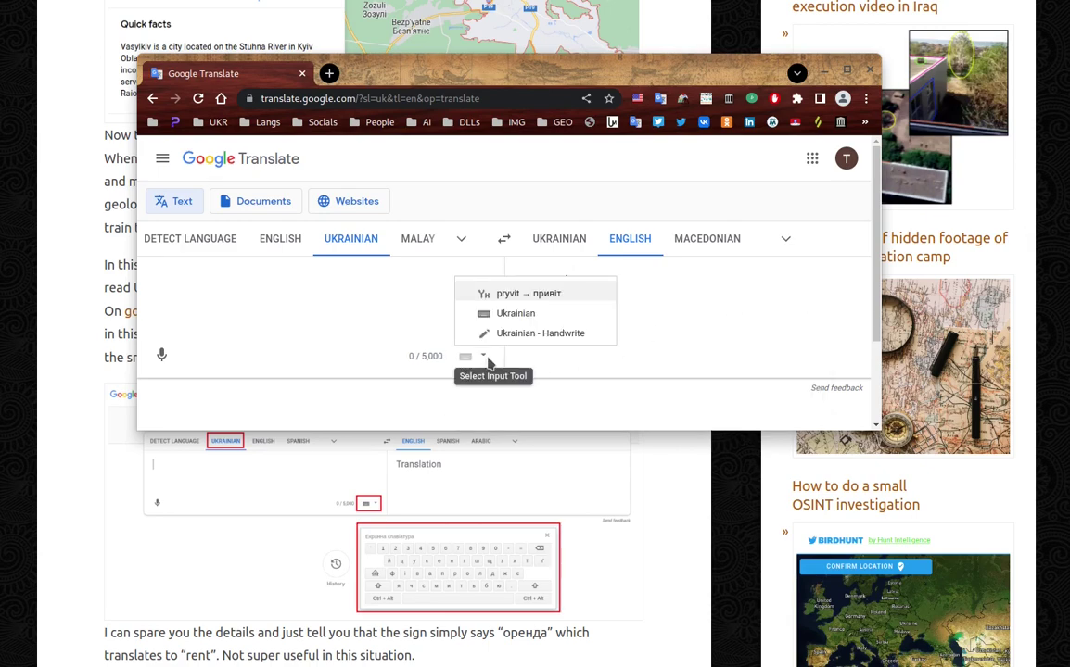
pyautogui.click(516, 336)
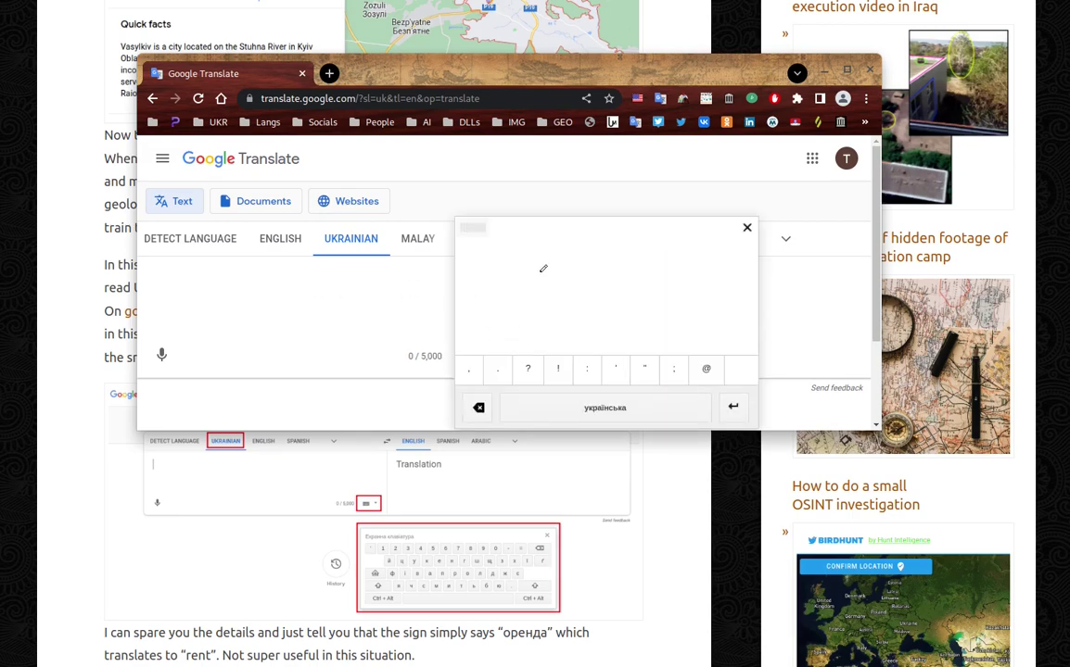
# - Handwrite the sign's word and insert оренда as source text, translating to 'rent'
pyautogui.moveTo(519, 252)
pyautogui.mouseDown()
pyautogui.moveTo(508, 282)
pyautogui.moveTo(519, 254)
pyautogui.mouseUp()
pyautogui.moveTo(547, 306)
pyautogui.mouseDown()
pyautogui.moveTo(538, 252)
pyautogui.moveTo(558, 244)
pyautogui.moveTo(555, 264)
pyautogui.moveTo(537, 267)
pyautogui.moveTo(587, 266)
pyautogui.moveTo(573, 253)
pyautogui.moveTo(563, 264)
pyautogui.moveTo(574, 277)
pyautogui.moveTo(609, 280)
pyautogui.moveTo(625, 265)
pyautogui.moveTo(631, 289)
pyautogui.moveTo(657, 266)
pyautogui.moveTo(651, 301)
pyautogui.mouseUp()
pyautogui.moveTo(658, 259)
pyautogui.mouseDown()
pyautogui.moveTo(688, 304)
pyautogui.moveTo(677, 277)
pyautogui.moveTo(717, 258)
pyautogui.moveTo(725, 265)
pyautogui.moveTo(704, 292)
pyautogui.moveTo(724, 297)
pyautogui.moveTo(738, 301)
pyautogui.mouseUp()
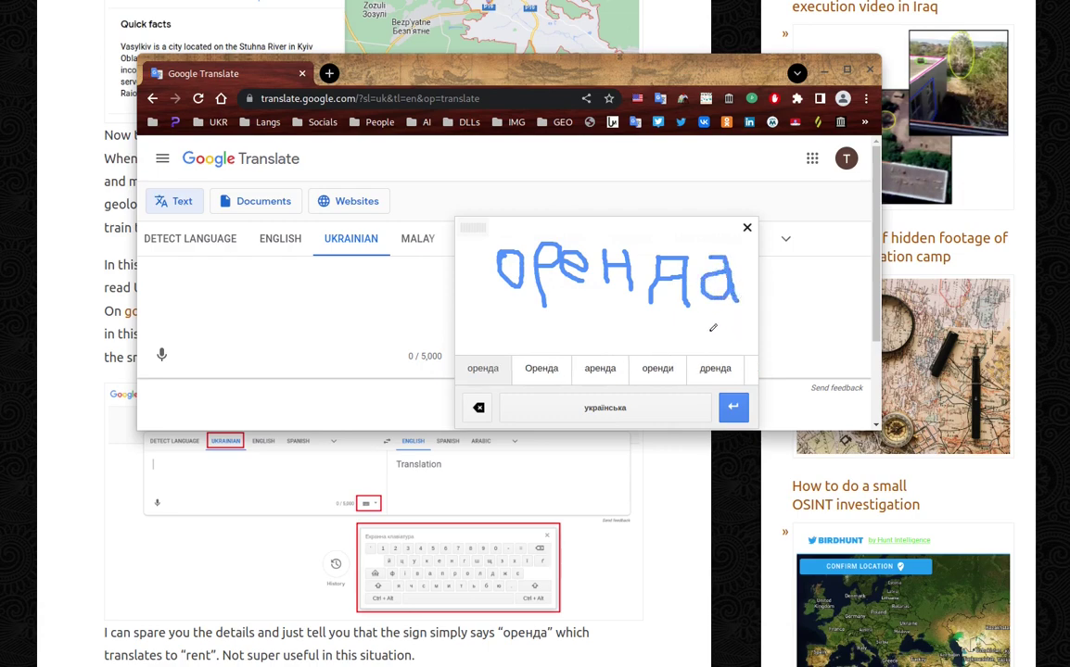
pyautogui.click(733, 412)
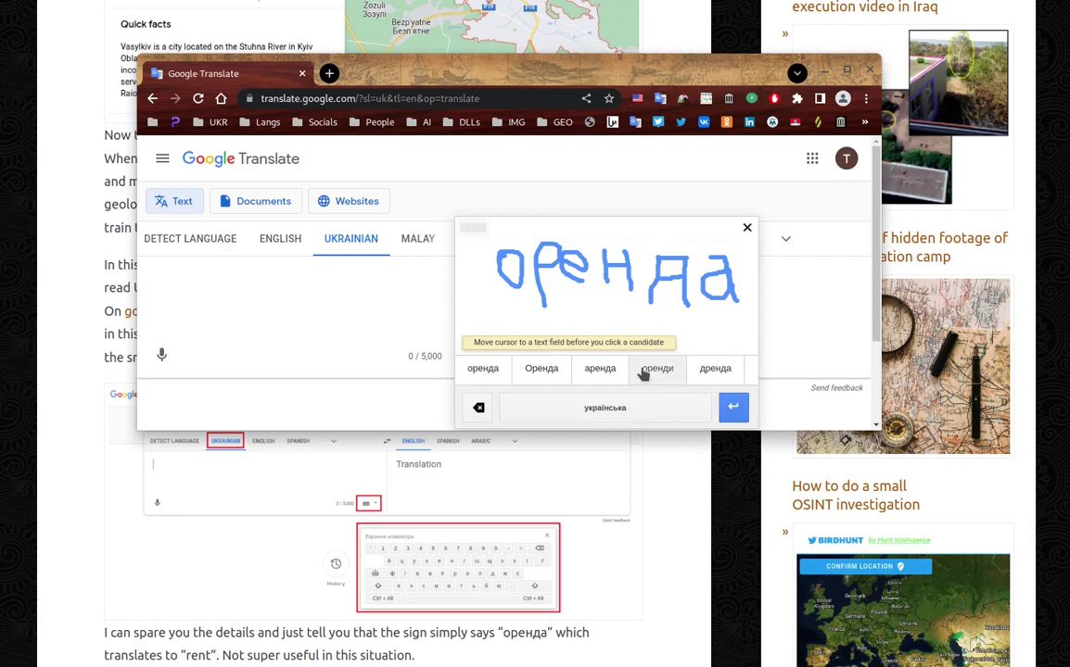
pyautogui.click(376, 285)
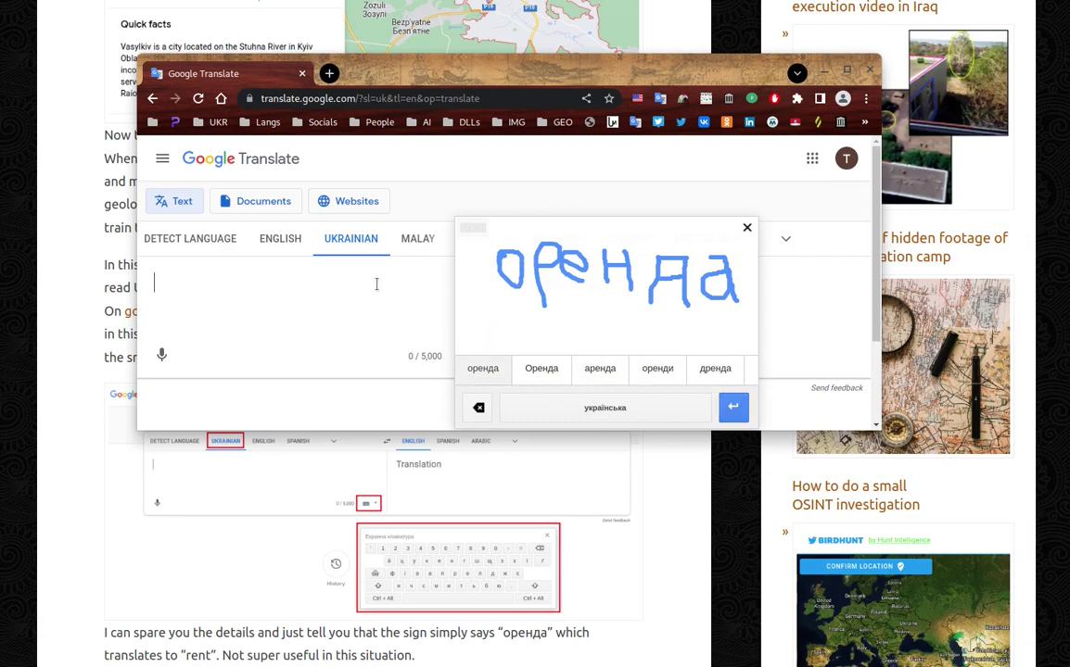
pyautogui.click(483, 368)
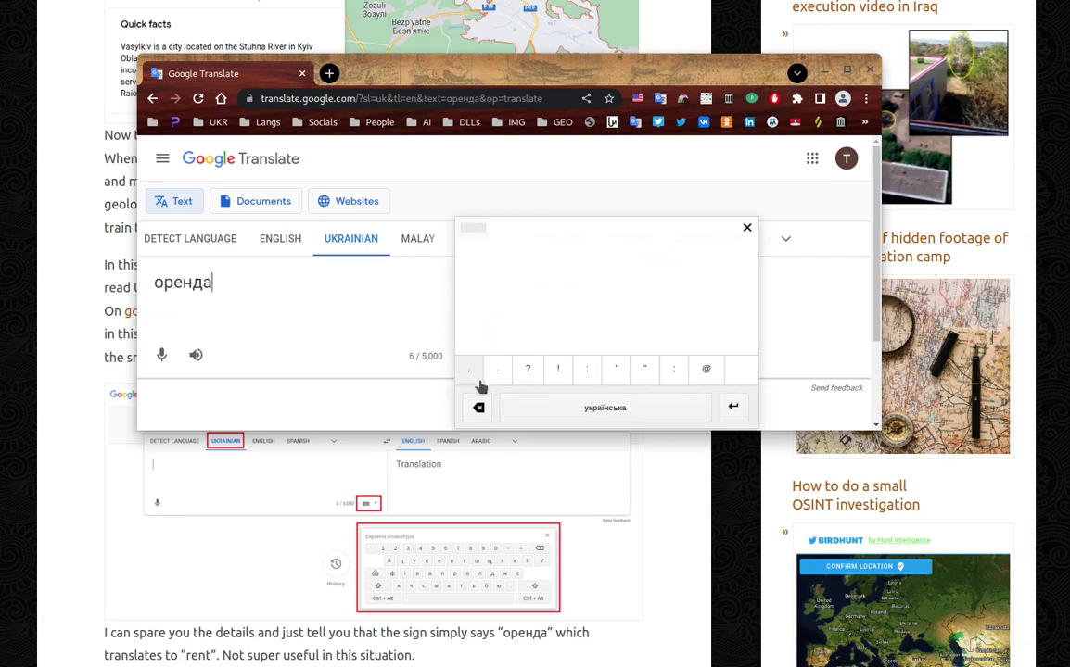
# - Close the handwriting panel and return to the blog passage on the оренда translation
pyautogui.click(746, 228)
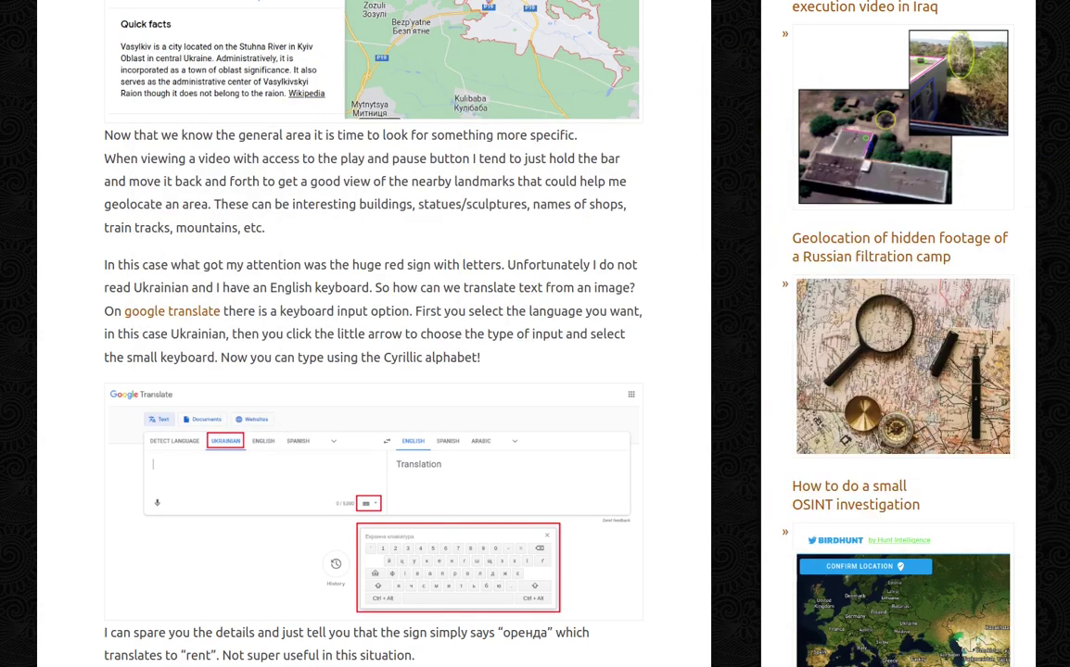
pyautogui.scroll(-2, 289, 502)
pyautogui.scroll(1, 232, 554)
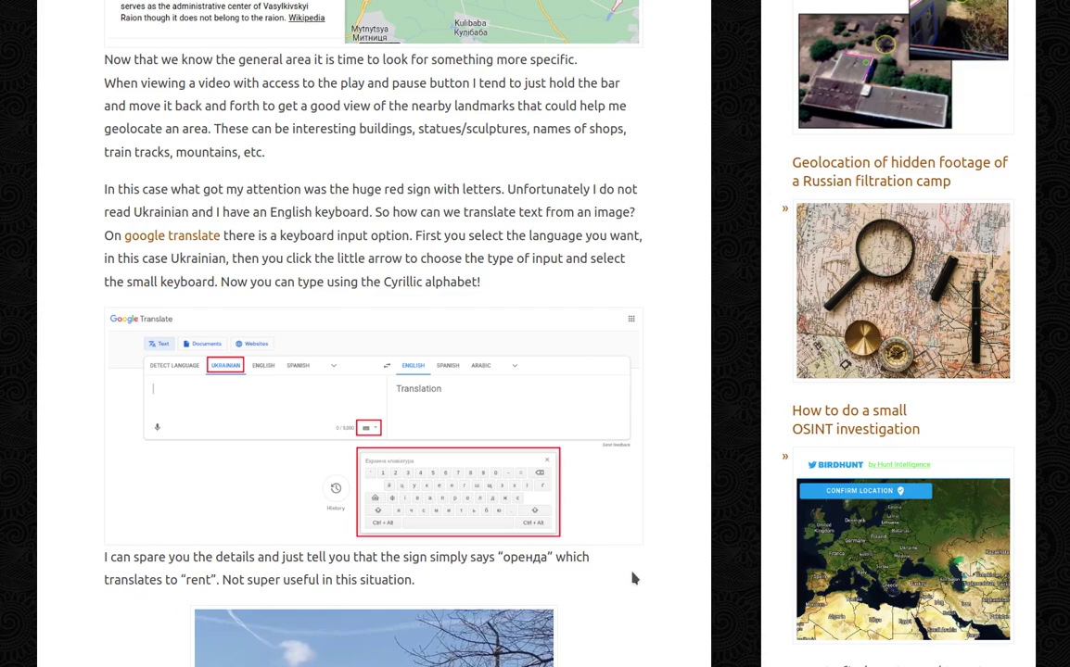
# - Scroll past the оренда sign photo to the zoomed close-up of the green shop banner
pyautogui.scroll(-2, 633, 585)
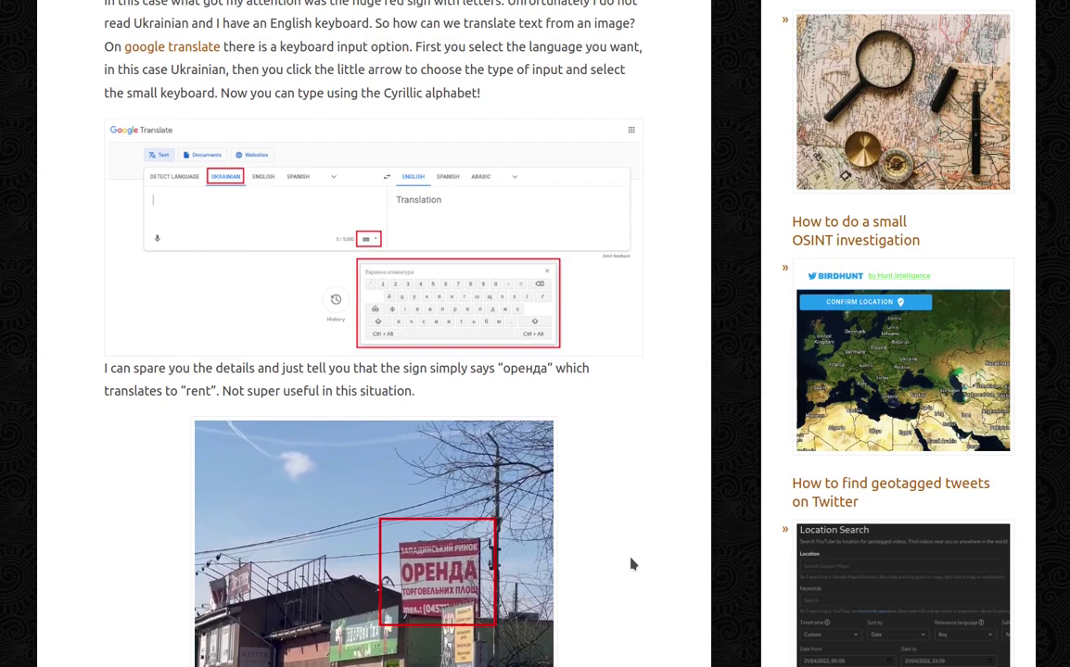
pyautogui.scroll(-1, 631, 564)
pyautogui.scroll(-3, 631, 563)
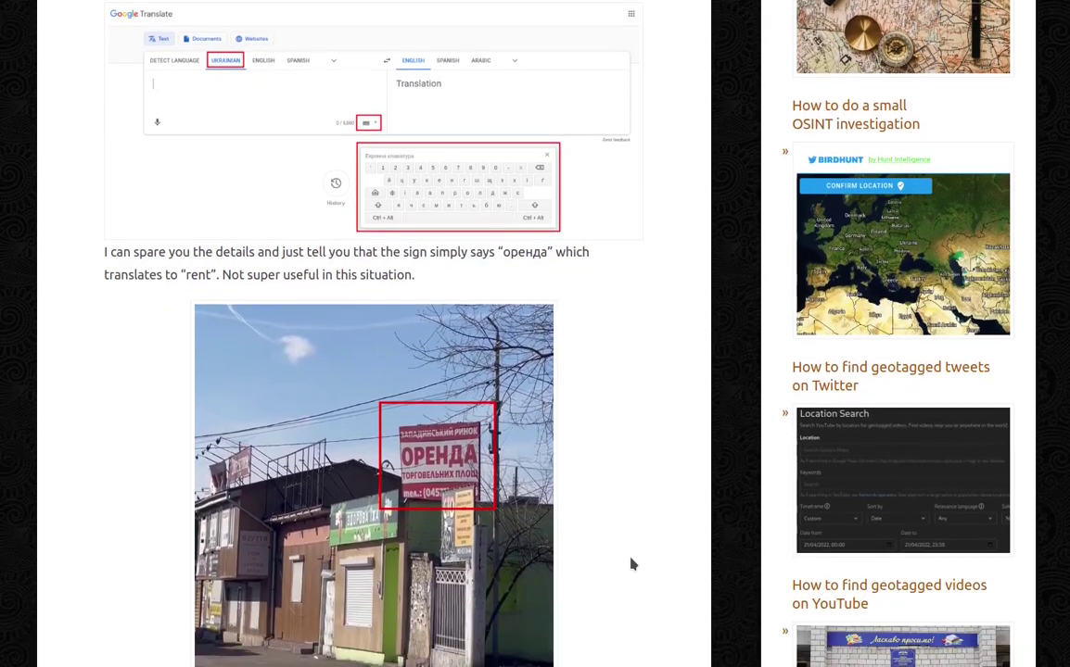
pyautogui.scroll(-3, 633, 362)
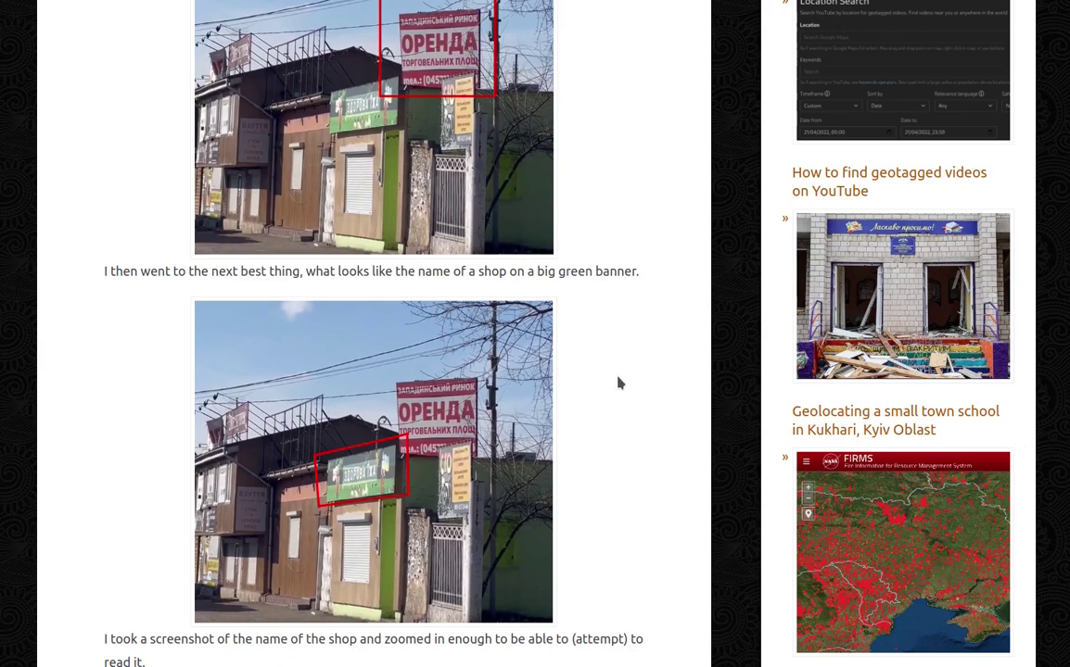
pyautogui.scroll(-3, 616, 382)
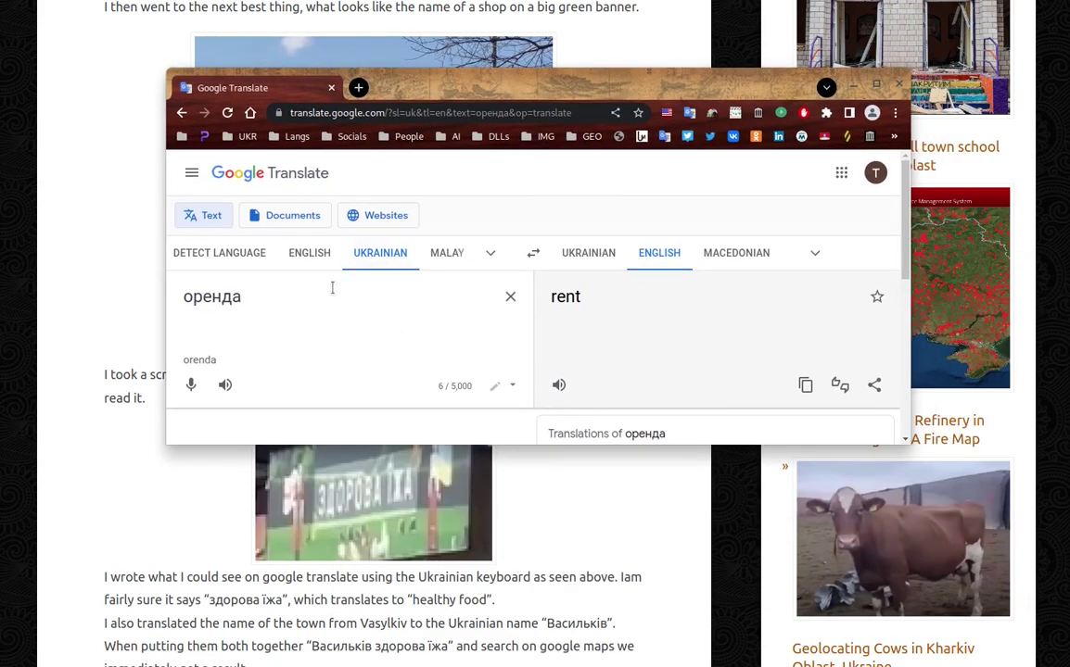
# - Switch to the Ukrainian on-screen keyboard, clear оренда, and enter the letters з and д
pyautogui.click(512, 385)
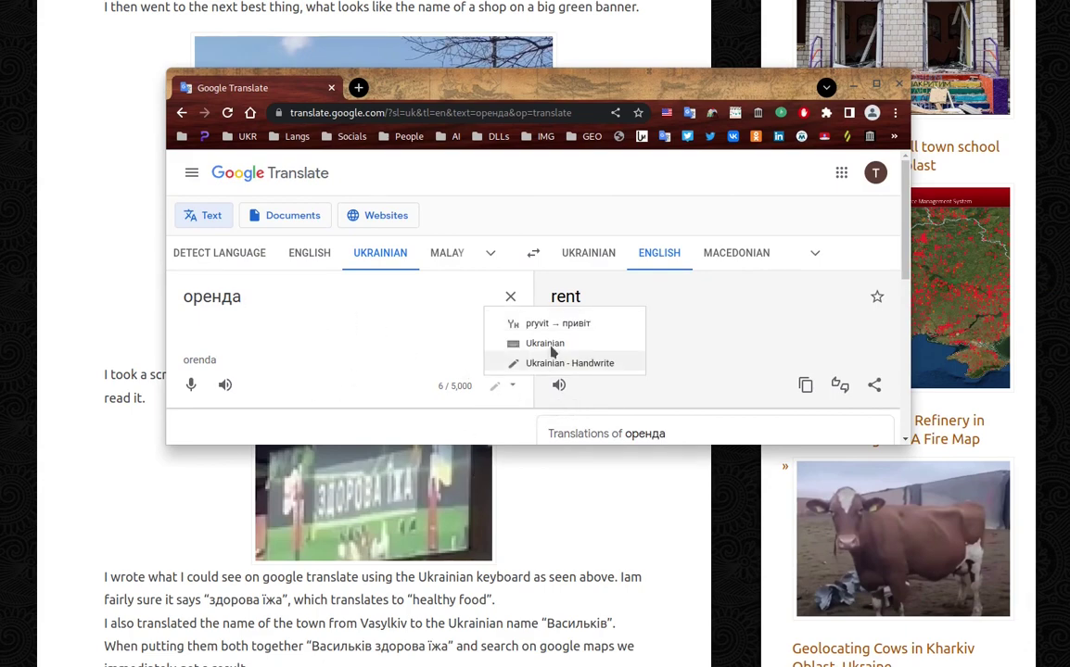
pyautogui.click(495, 343)
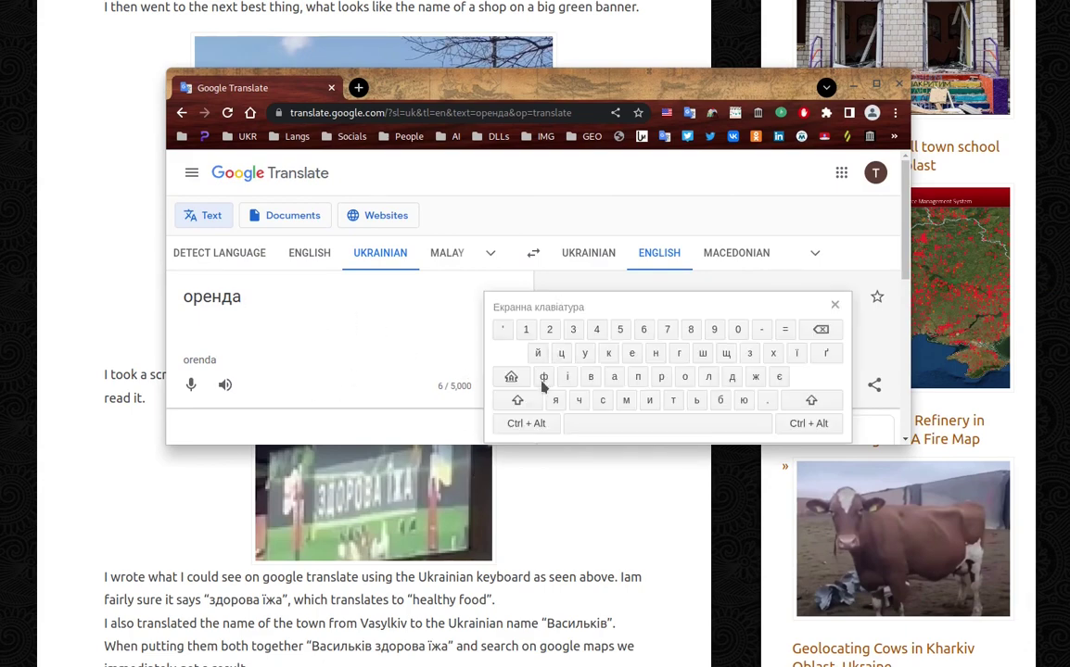
pyautogui.tripleClick(432, 314)
pyautogui.press('BackSpace')
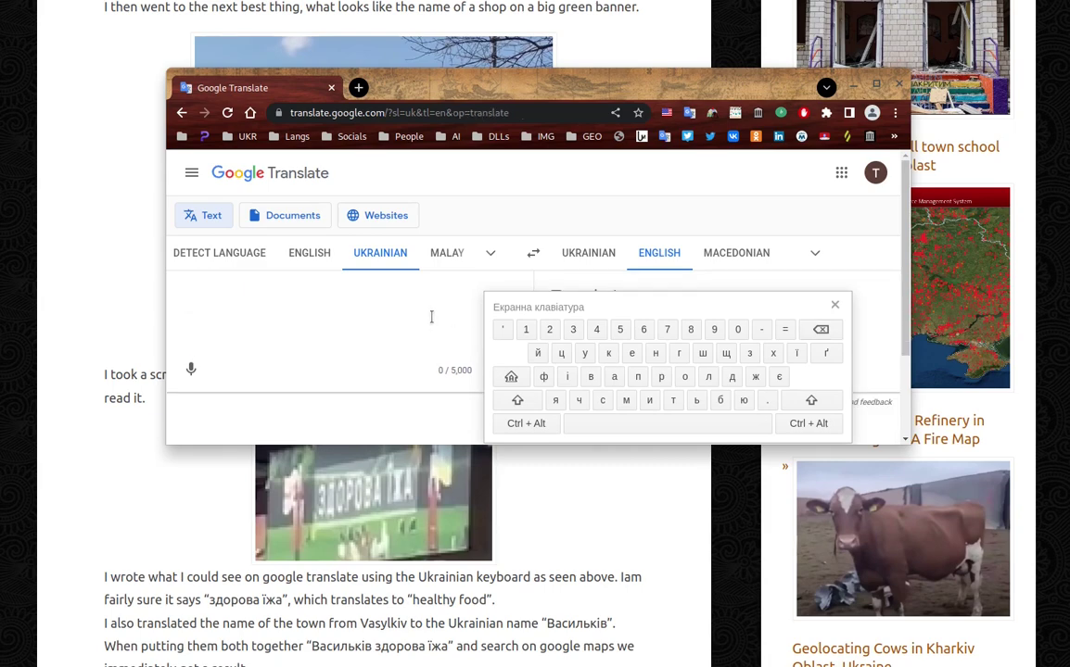
pyautogui.click(749, 356)
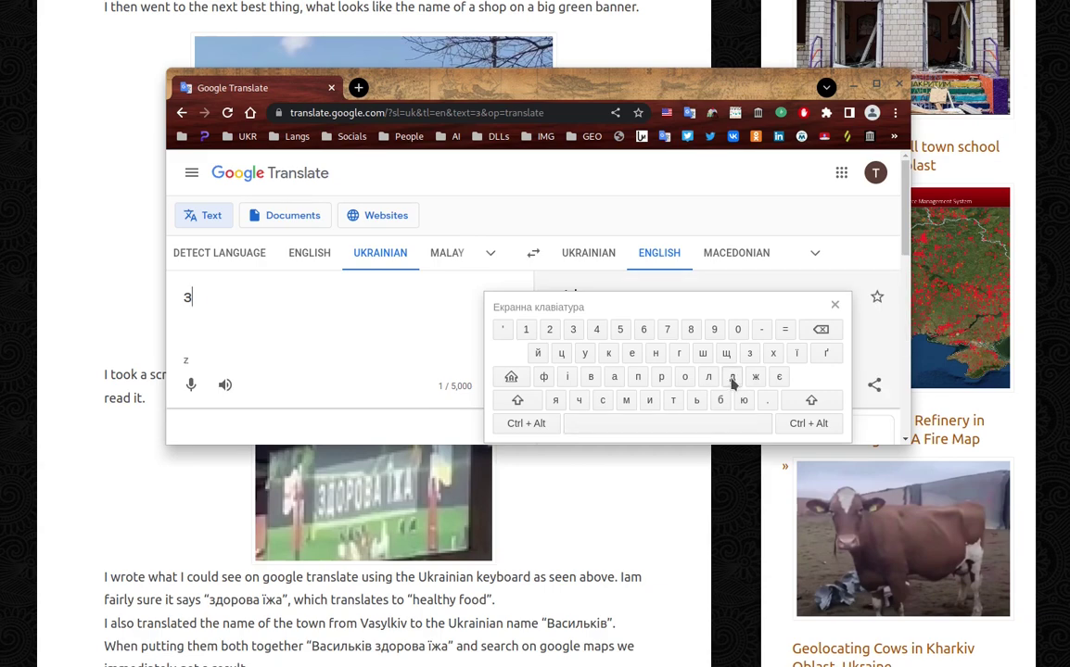
pyautogui.click(732, 378)
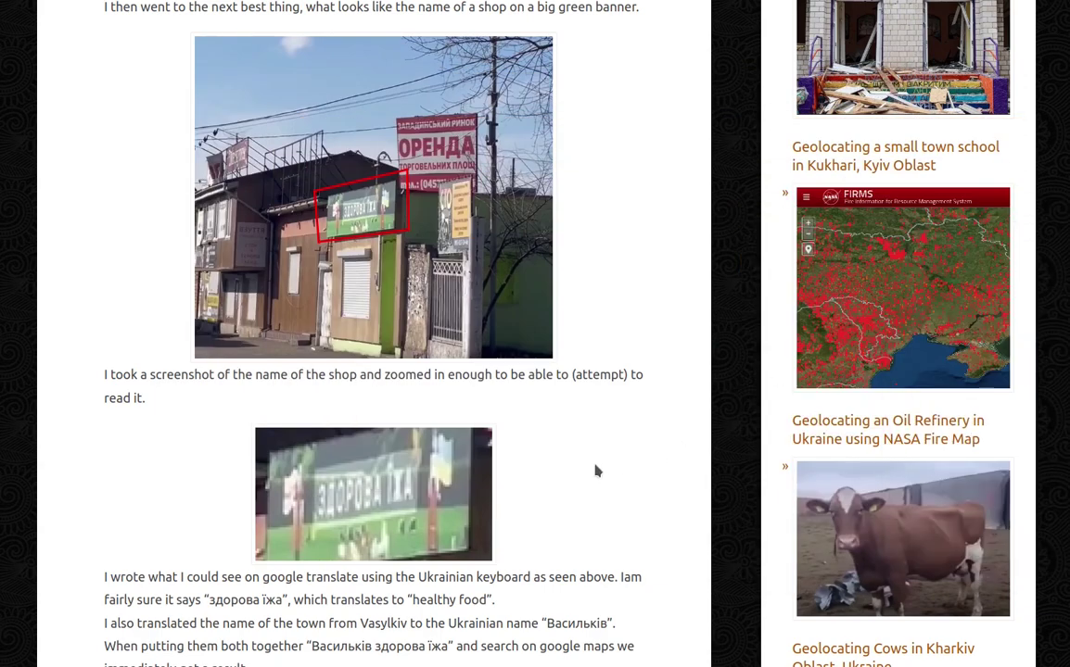
pyautogui.scroll(-3, 594, 469)
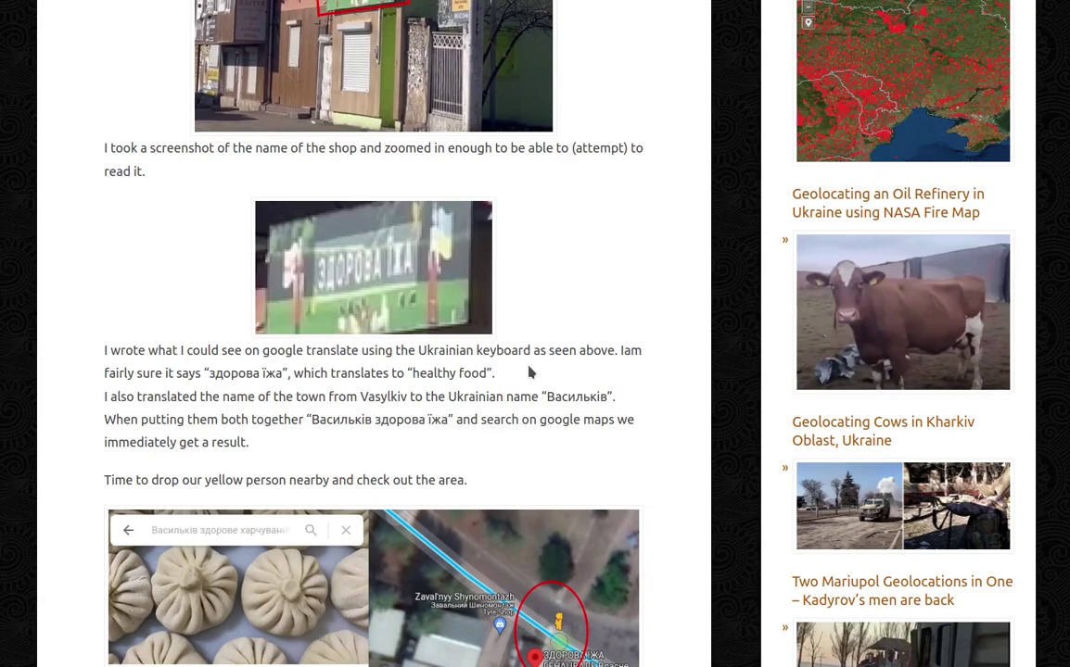
pyautogui.moveTo(213, 372); pyautogui.dragTo(280, 372)
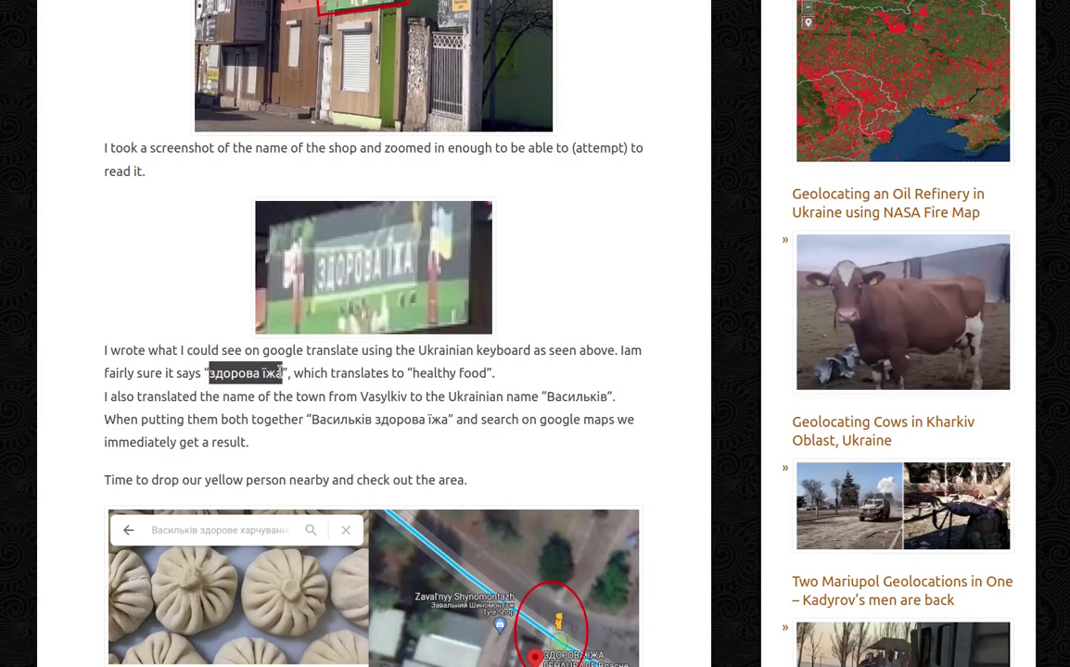
pyautogui.moveTo(409, 373)
pyautogui.mouseDown()
pyautogui.moveTo(513, 374)
pyautogui.moveTo(489, 375)
pyautogui.mouseUp()
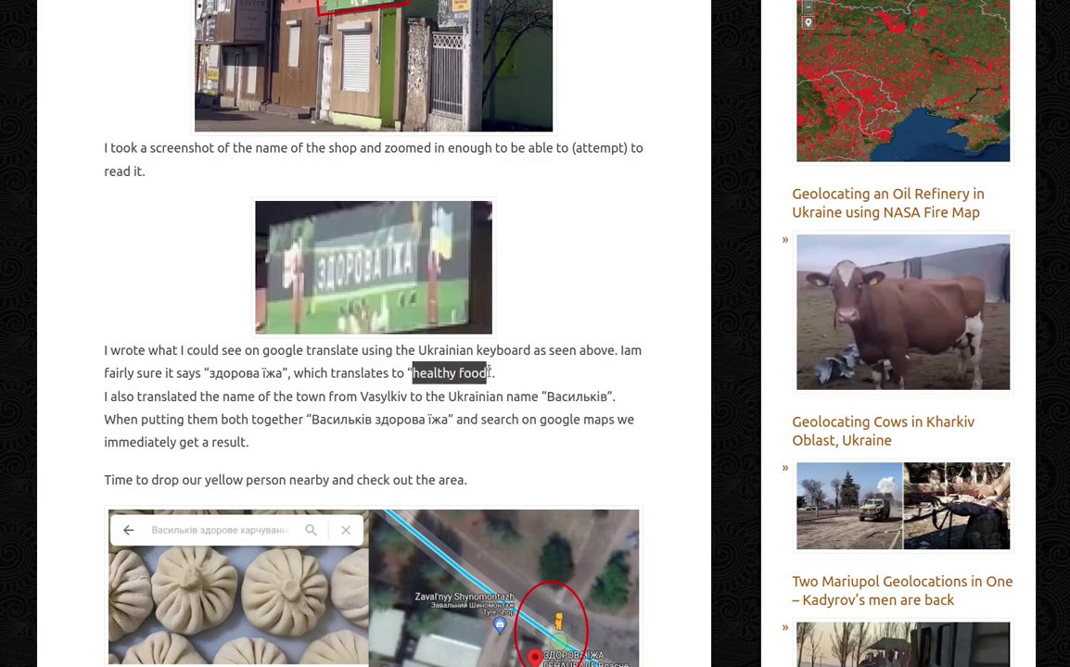
pyautogui.click(531, 378)
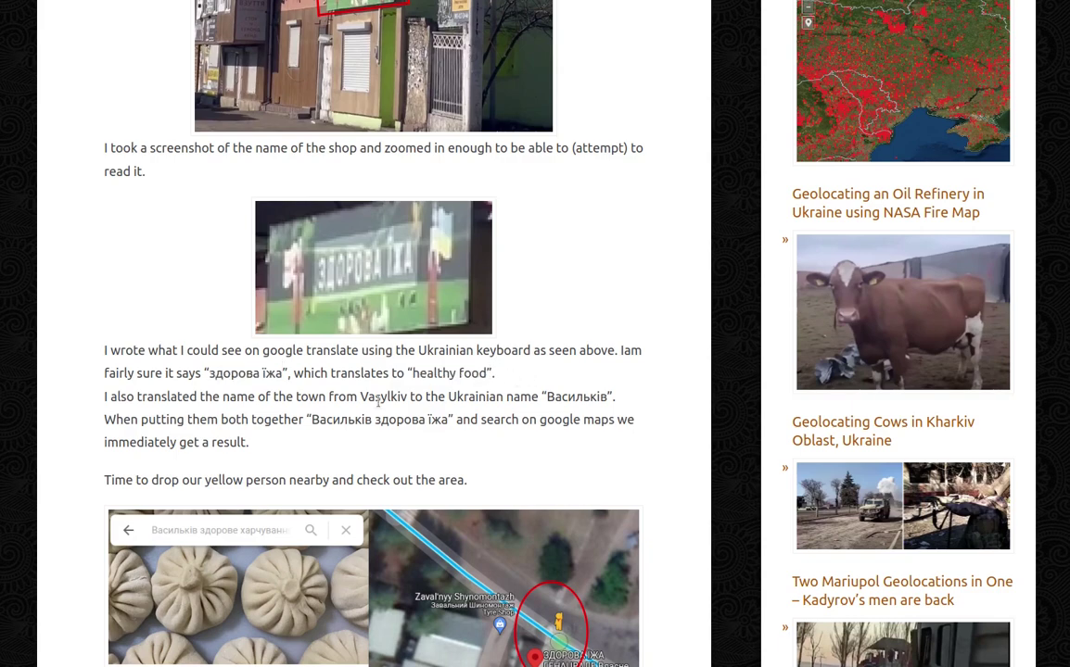
pyautogui.doubleClick(564, 396)
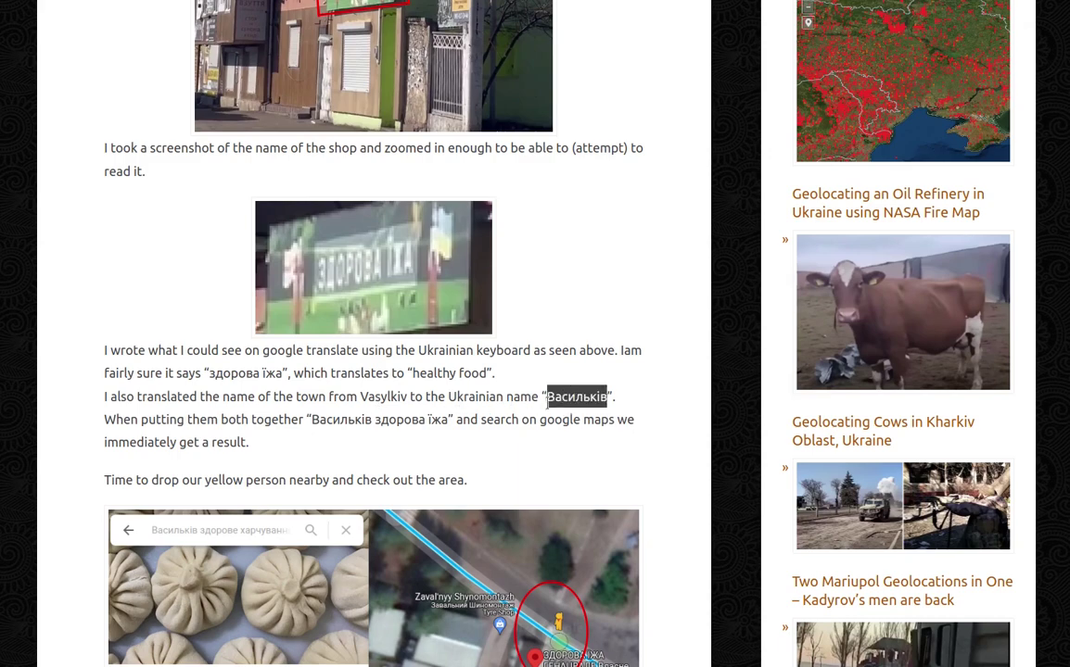
pyautogui.click(313, 419)
pyautogui.doubleClick(313, 419)
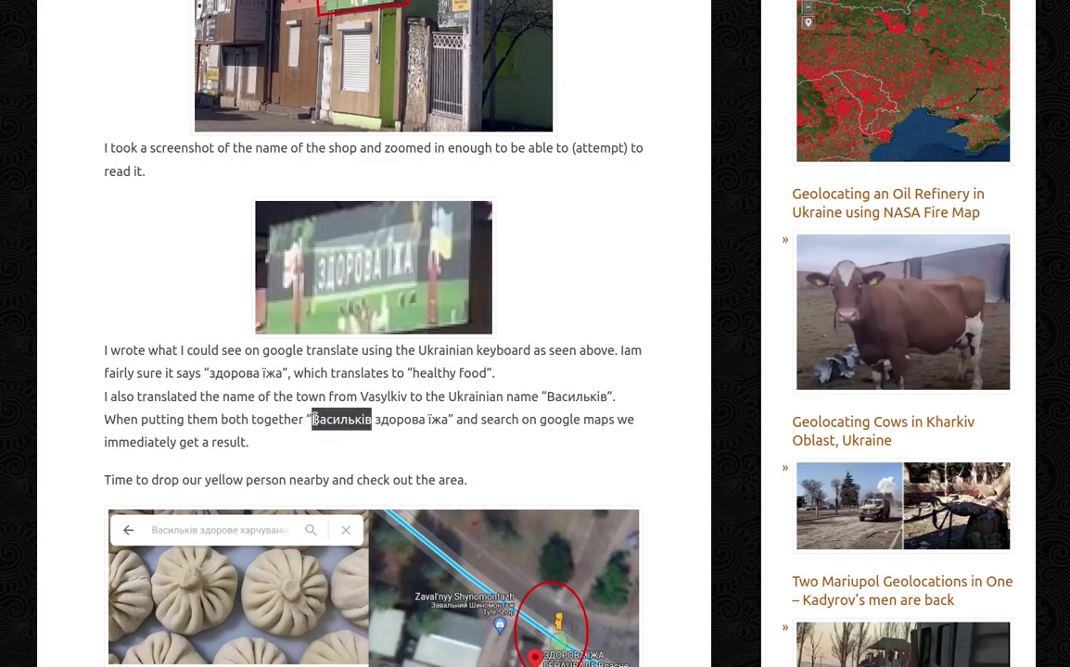
pyautogui.moveTo(374, 419); pyautogui.dragTo(443, 419)
pyautogui.click(525, 443)
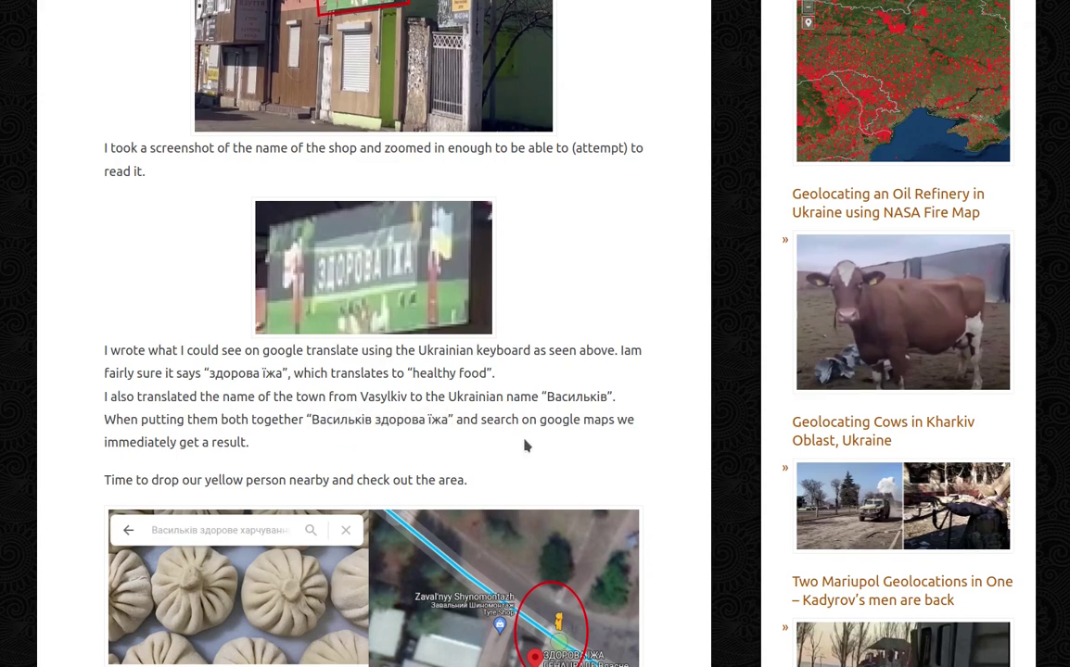
# - Scroll past the Google Maps and street-view images to the 2022 video vs May 2015 comparison
pyautogui.scroll(-2, 526, 445)
pyautogui.scroll(-1, 525, 447)
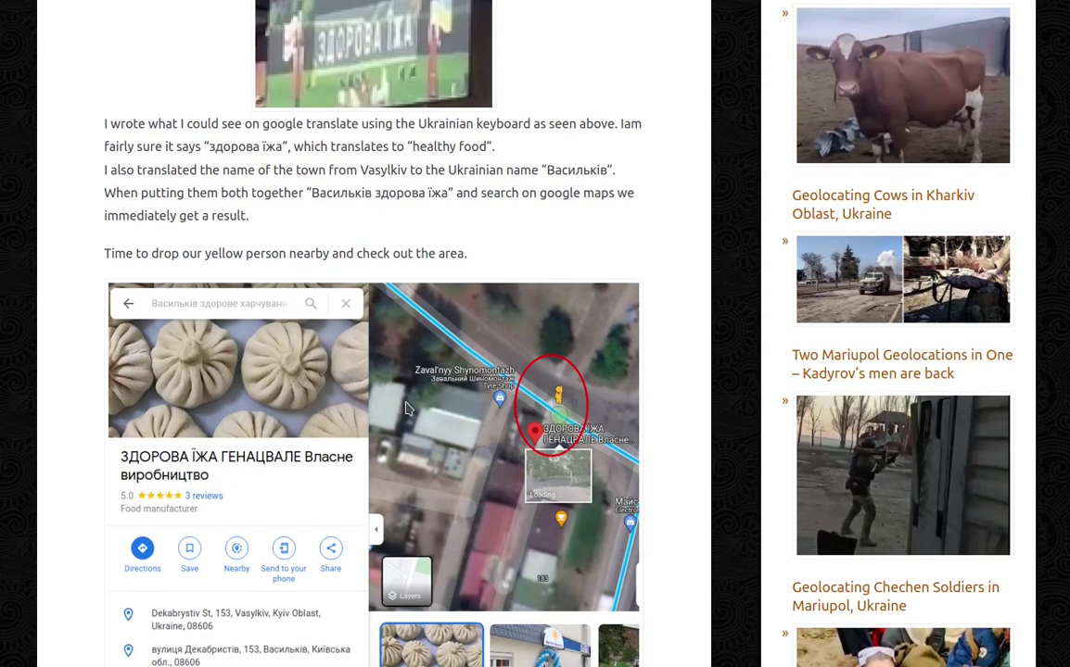
pyautogui.scroll(-2, 416, 407)
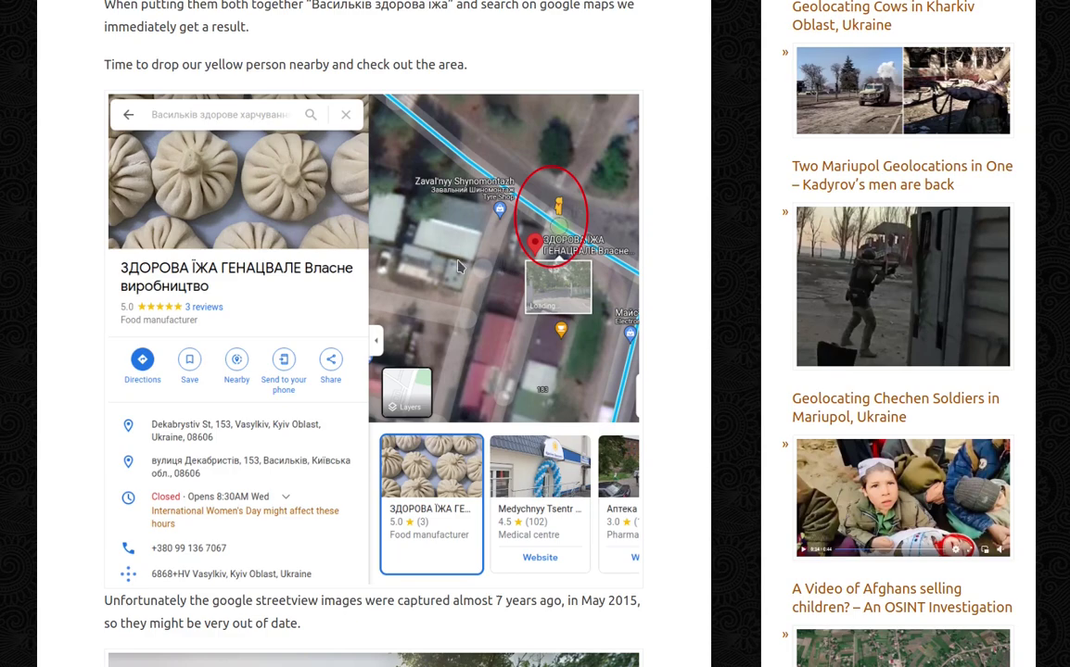
pyautogui.scroll(-4, 389, 278)
pyautogui.scroll(-2, 352, 337)
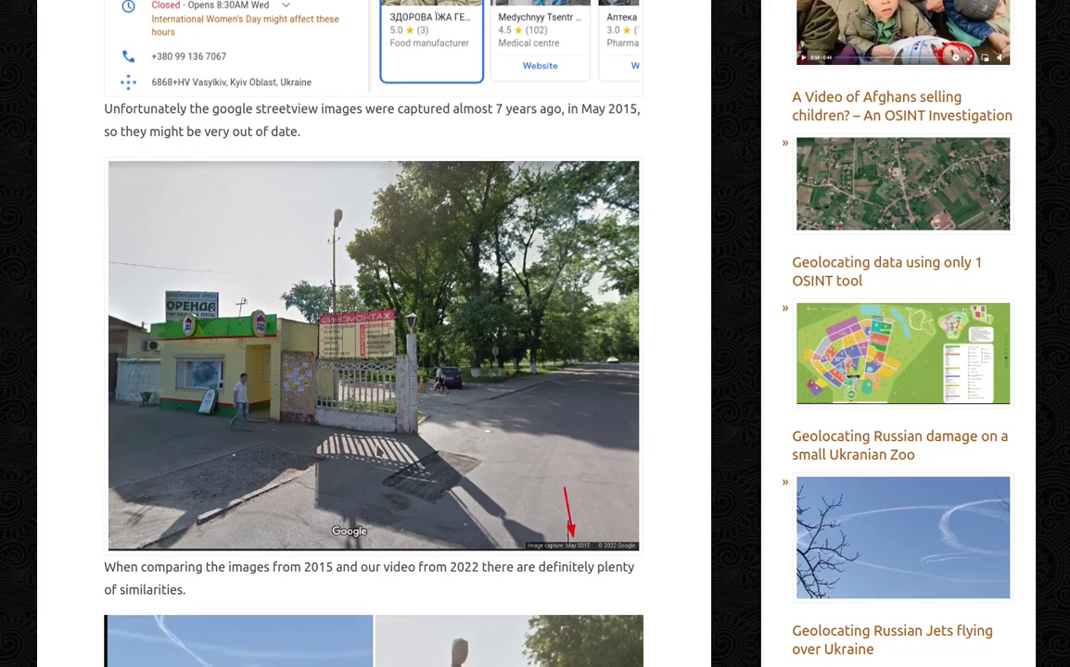
pyautogui.scroll(-3, 312, 427)
pyautogui.scroll(-3, 312, 427)
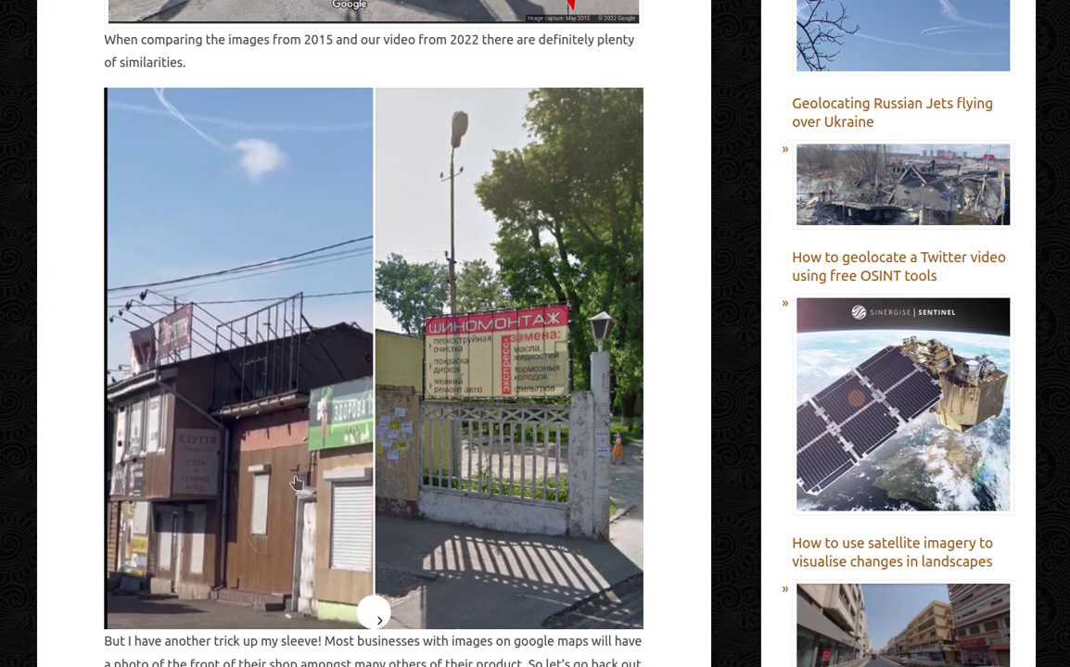
pyautogui.moveTo(338, 559); pyautogui.dragTo(357, 574)
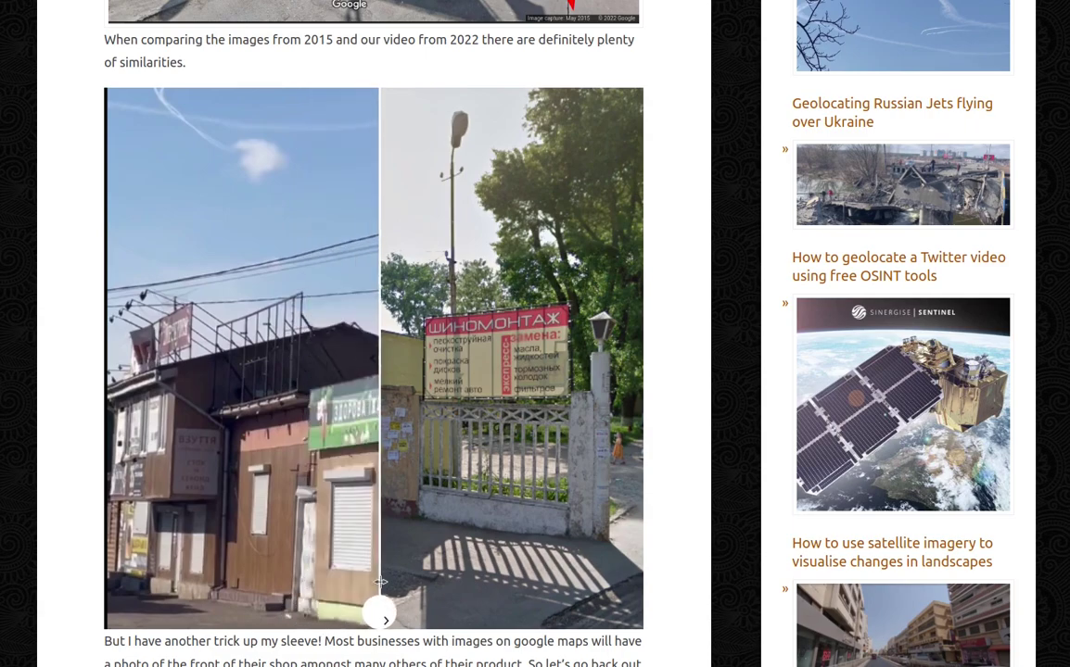